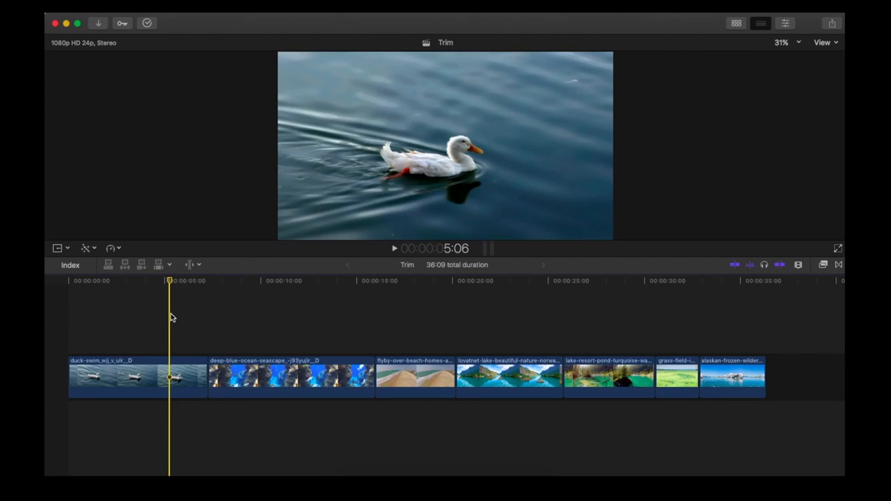
{"action": "left_click", "coordinate": [171, 314]}
Step: Launch Final Cut Pro and create a new library named Trim
{"action": "left_click", "coordinate": [430, 488]}
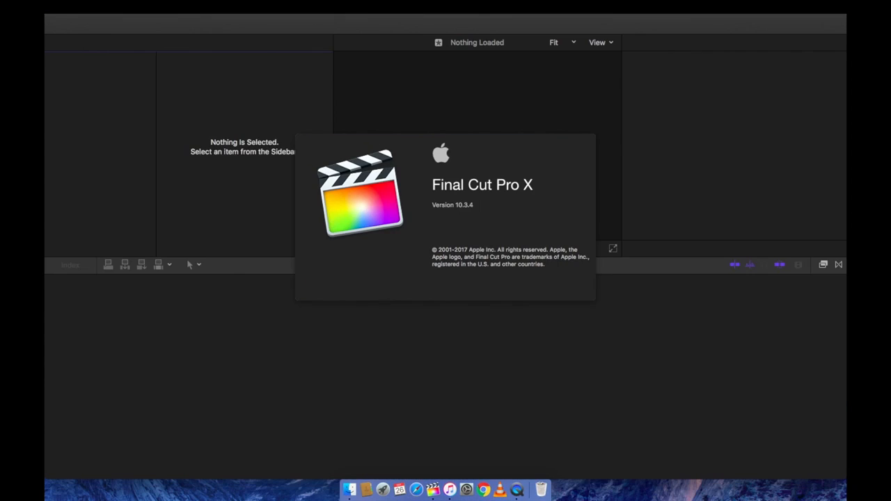
{"action": "left_click", "coordinate": [140, 6]}
{"action": "mouse_move", "coordinate": [264, 19]}
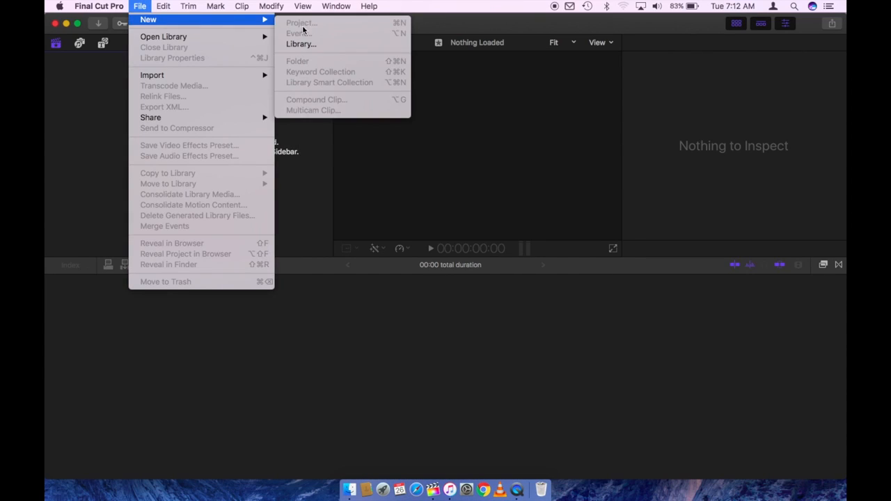
{"action": "left_click", "coordinate": [307, 46]}
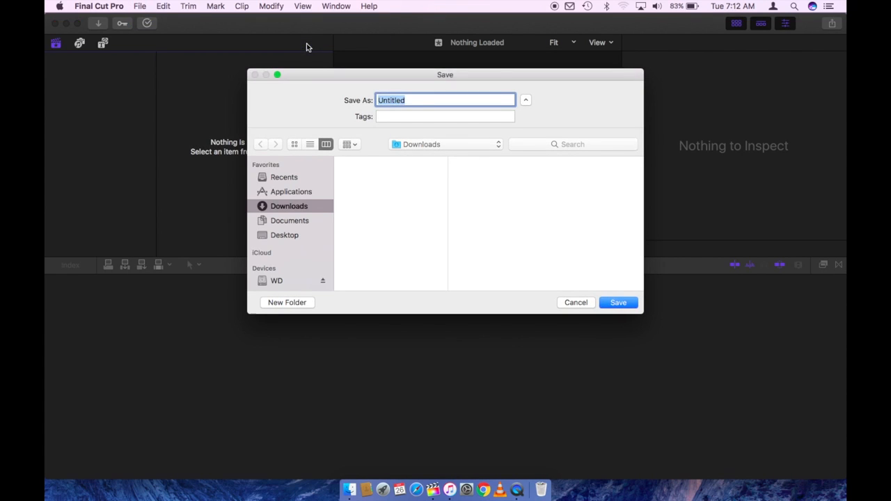
{"action": "type", "text": "Trim"}
{"action": "key", "text": "Return"}
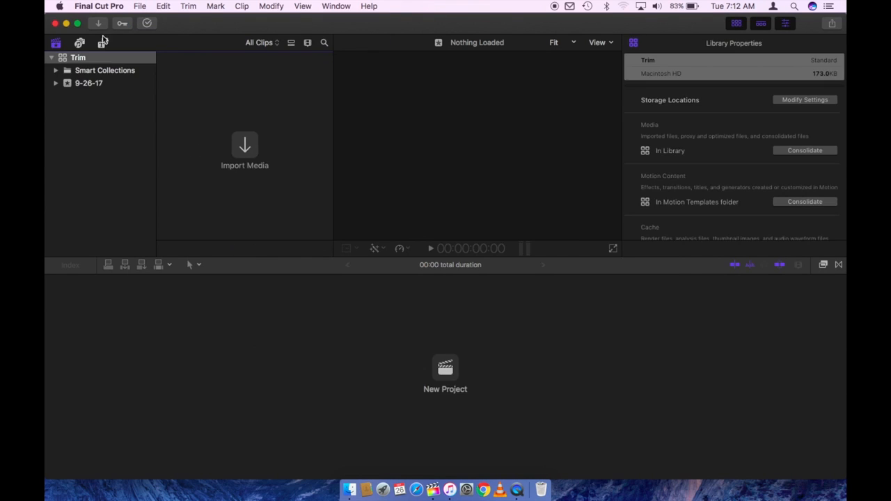
Step: Rename the library's default event as Trim
{"action": "left_click", "coordinate": [78, 87]}
{"action": "left_click", "coordinate": [79, 87]}
{"action": "type", "text": "Trim"}
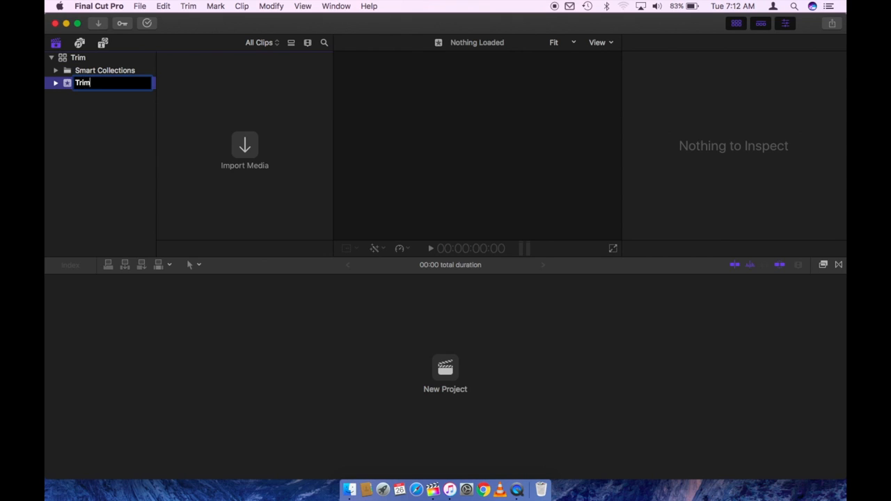
{"action": "key", "text": "Return"}
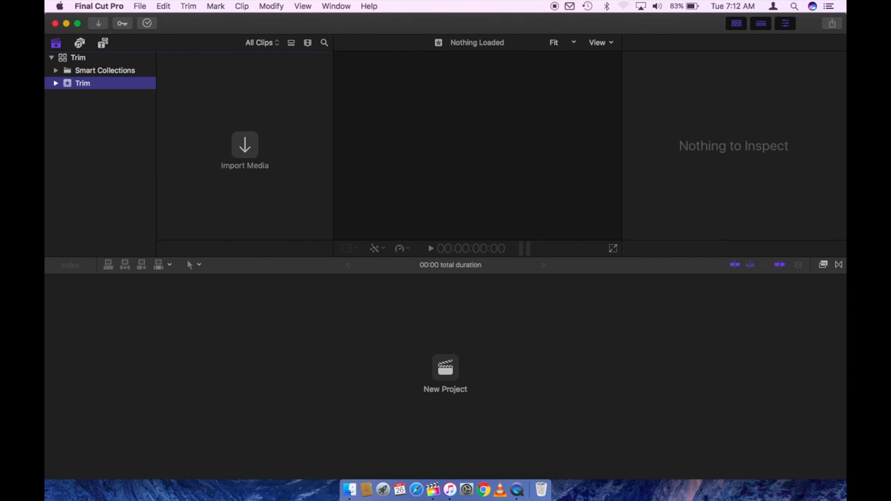
Step: Create a new project named Trim in the Trim event and open it
{"action": "right_click", "coordinate": [99, 84]}
{"action": "left_click", "coordinate": [122, 97]}
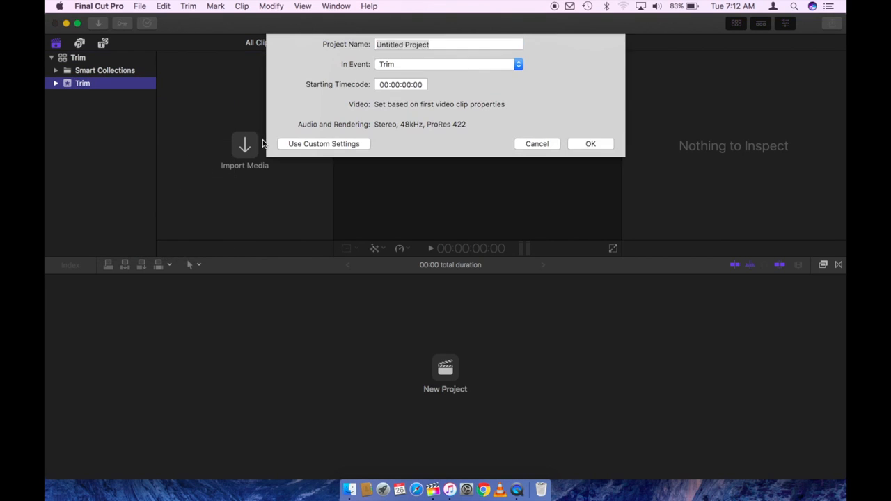
{"action": "type", "text": "Trim"}
{"action": "key", "text": "Return"}
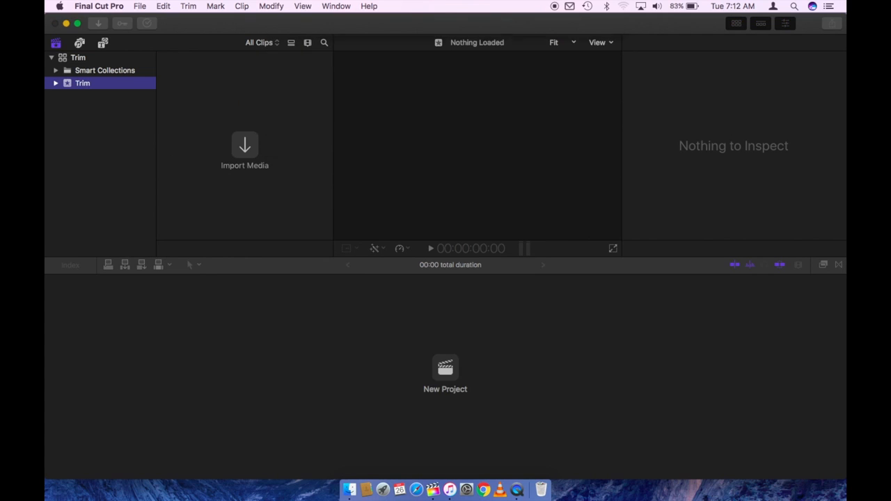
{"action": "left_click", "coordinate": [203, 87]}
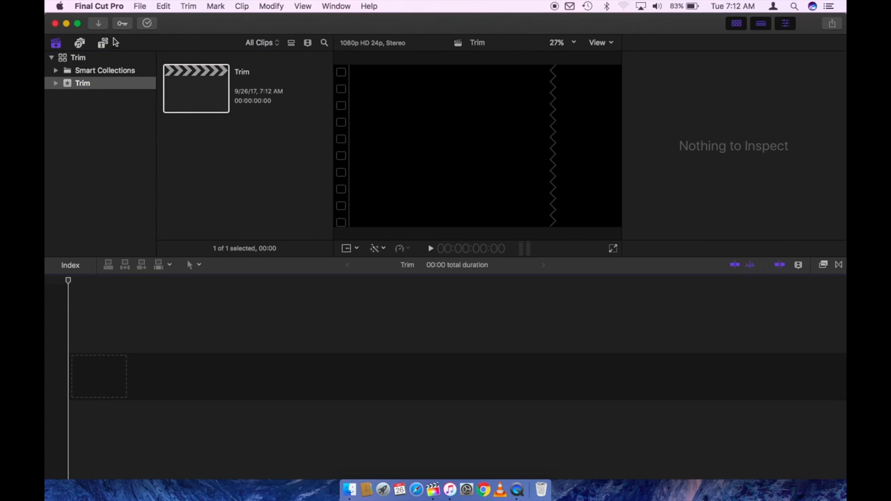
Step: Import the Trim folder from Documents into the existing Trim event
{"action": "left_click", "coordinate": [99, 23]}
{"action": "left_click", "coordinate": [187, 368]}
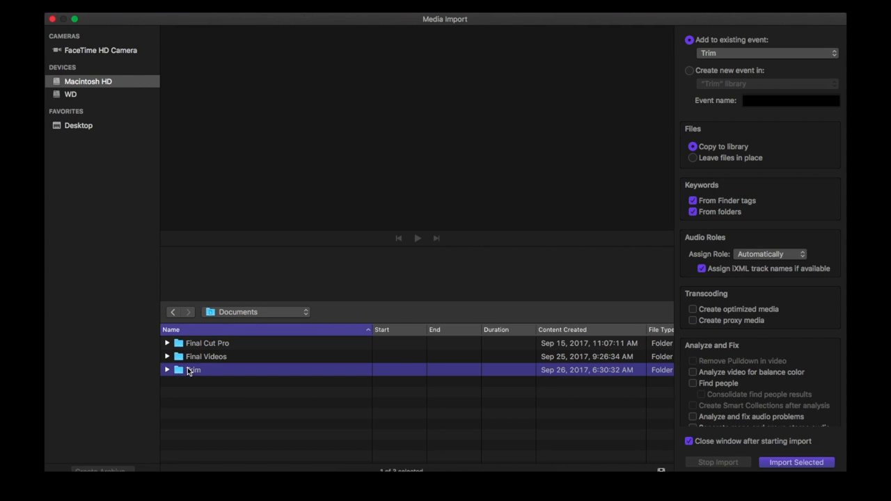
{"action": "left_click", "coordinate": [789, 465]}
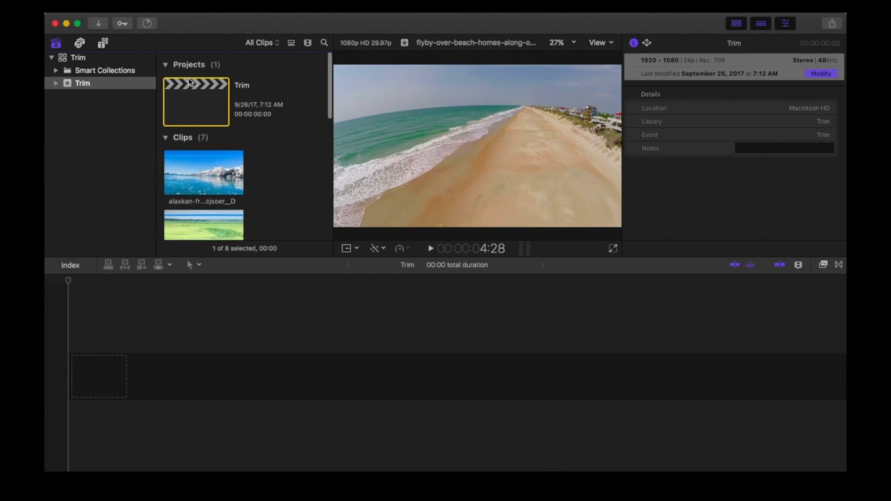
Step: Mark a range of about 7:16 in the middle of the duck-swim clip and place it first in the timeline
{"action": "scroll", "coordinate": [188, 104], "scroll_direction": "down", "scroll_amount": 5}
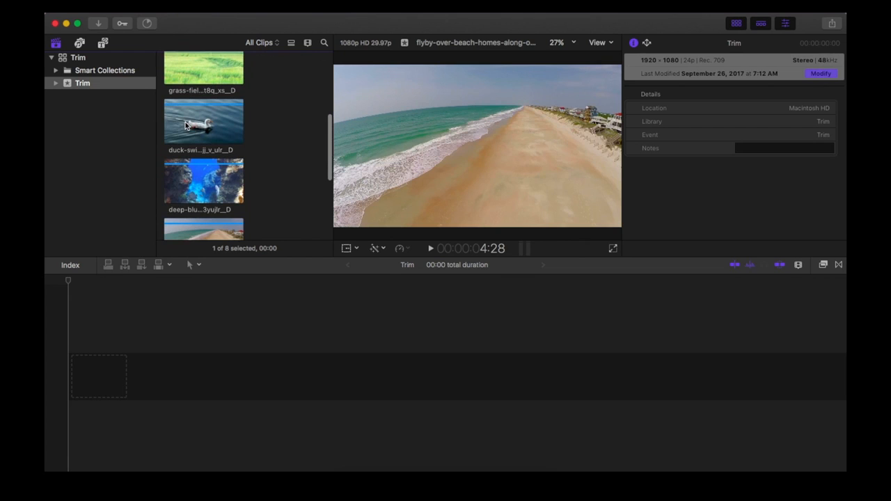
{"action": "left_click", "coordinate": [195, 124]}
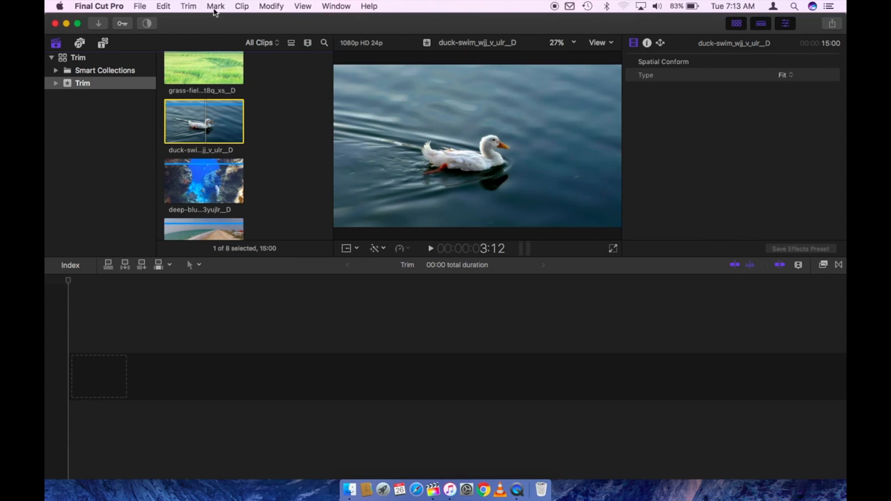
{"action": "left_click", "coordinate": [216, 6]}
{"action": "left_click", "coordinate": [227, 51]}
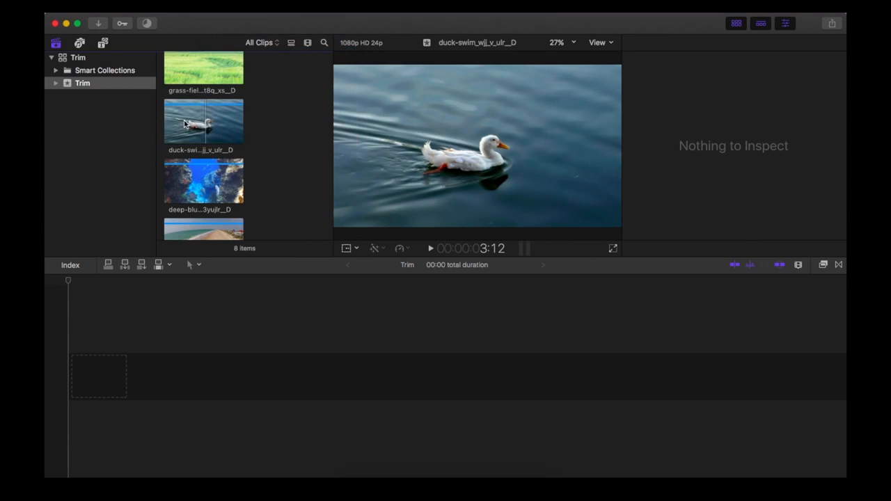
{"action": "left_click_drag", "start_coordinate": [185, 120], "coordinate": [108, 372]}
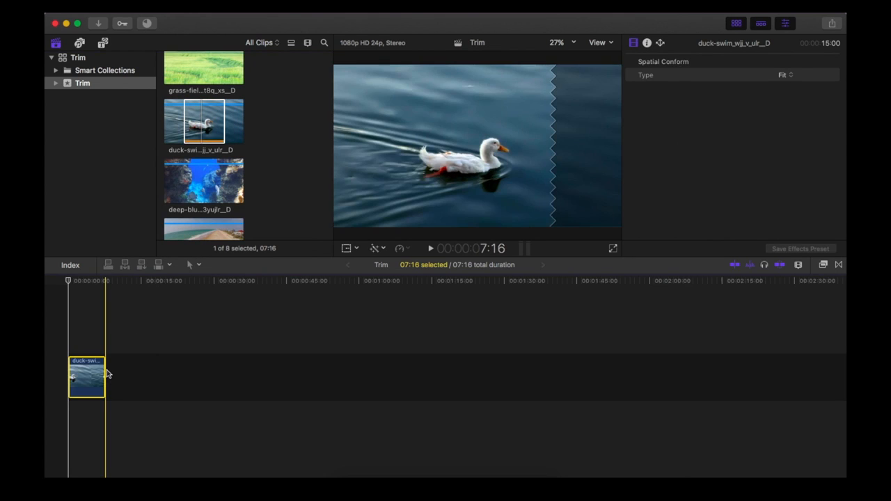
Step: Mark a range of about 6:02 in the deep-blue-ocean-seascape clip, ending at 15:08, and append it to the timeline
{"action": "left_click", "coordinate": [186, 185]}
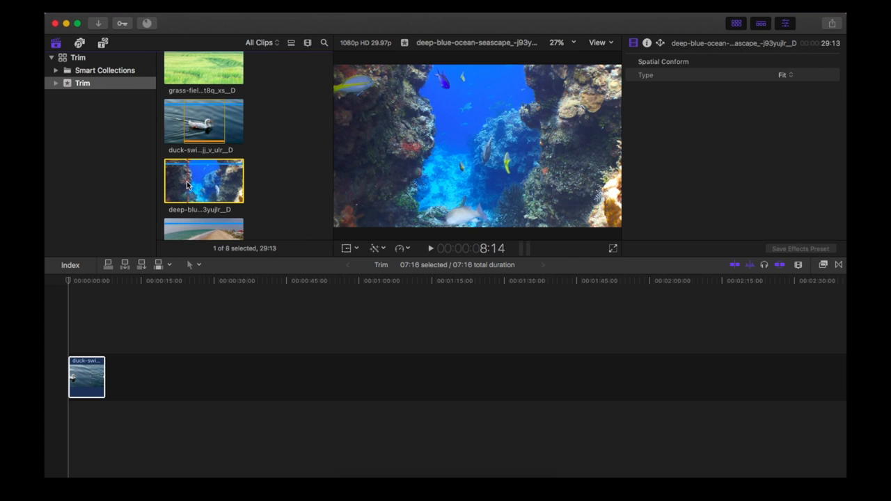
{"action": "key", "text": "i"}
{"action": "key", "text": "space"}
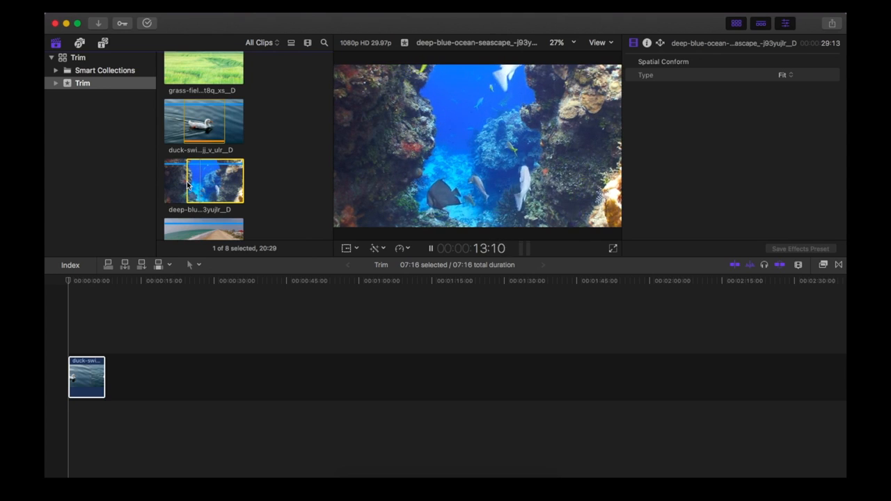
{"action": "key", "text": "space"}
{"action": "key", "text": "o"}
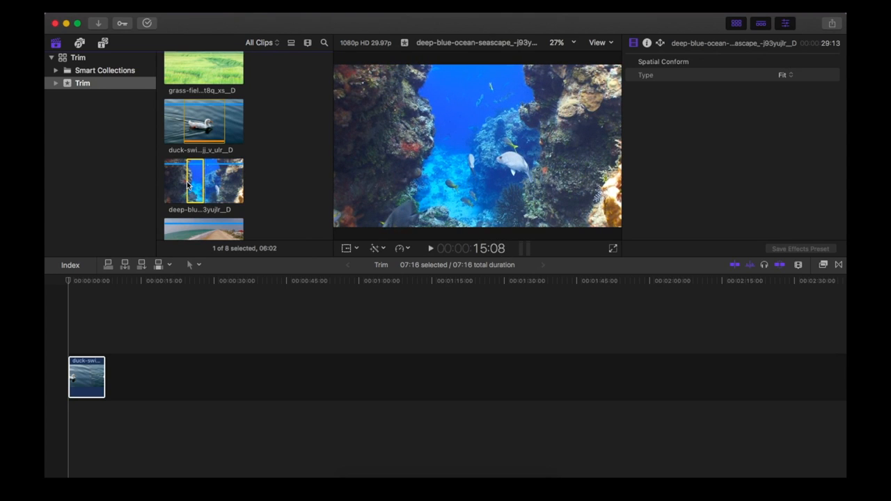
{"action": "key", "text": "e"}
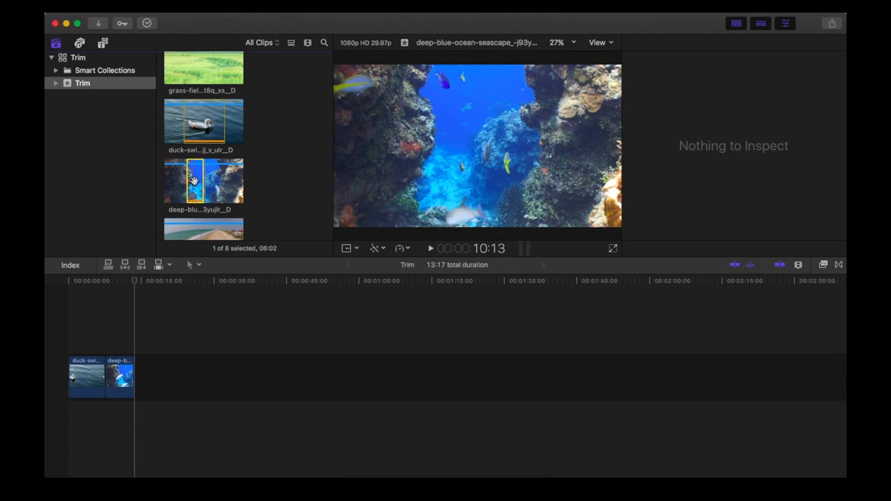
Step: Append a range of about 5:29 from the flyby-over-beach clip and a middle portion of the lovatnet-lake clip to the timeline
{"action": "scroll", "coordinate": [202, 188], "scroll_direction": "down", "scroll_amount": 2}
{"action": "left_click_drag", "start_coordinate": [187, 195], "coordinate": [214, 196]}
{"action": "key", "text": "e"}
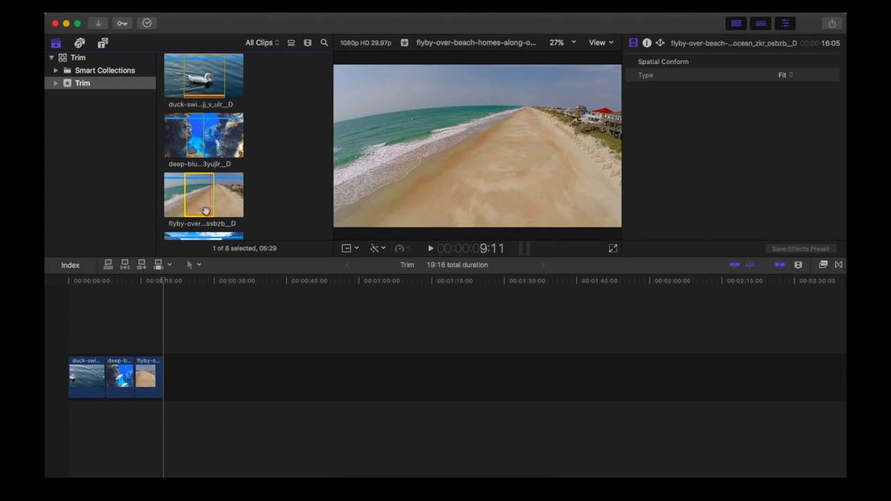
{"action": "scroll", "coordinate": [216, 192], "scroll_direction": "down", "scroll_amount": 2}
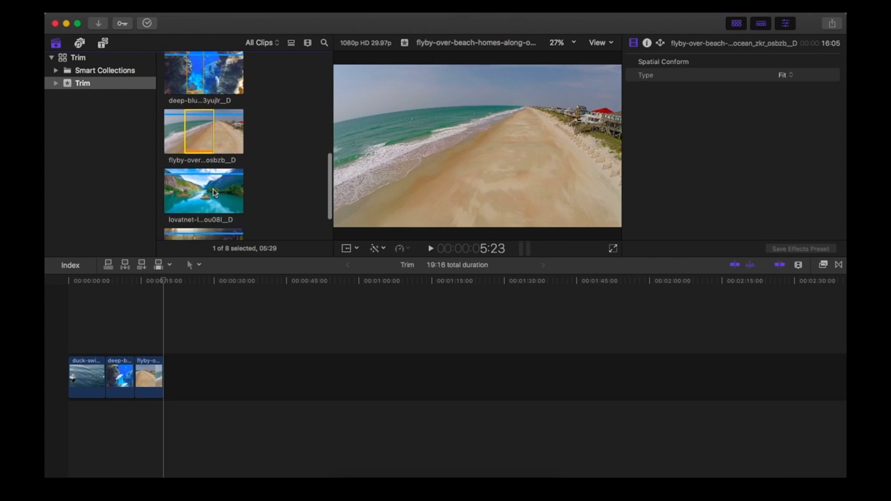
{"action": "left_click_drag", "start_coordinate": [190, 195], "coordinate": [218, 201]}
{"action": "key", "text": "e"}
Step: Append a range of about 4:24 from the lake-resort-pond clip and about 3:04 from the grass-field clip to the timeline
{"action": "scroll", "coordinate": [188, 202], "scroll_direction": "down", "scroll_amount": 2}
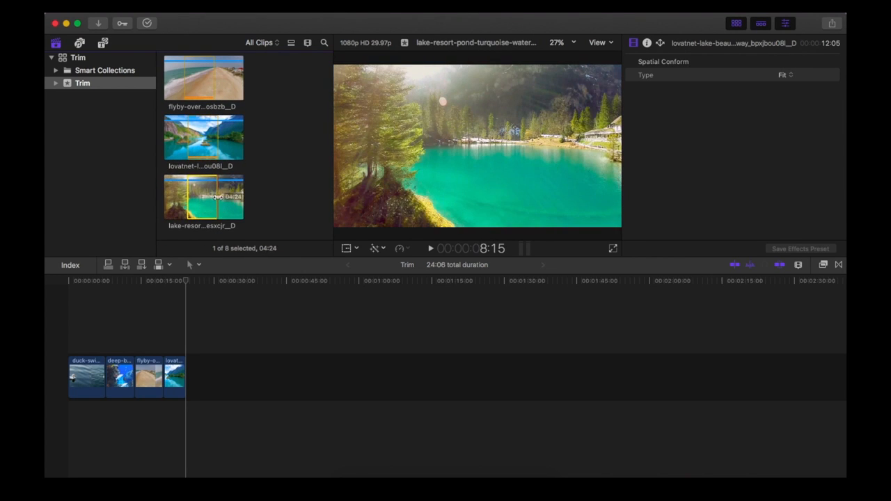
{"action": "key", "text": "e"}
{"action": "scroll", "coordinate": [217, 200], "scroll_direction": "down", "scroll_amount": 1}
{"action": "scroll", "coordinate": [217, 200], "scroll_direction": "up", "scroll_amount": 5}
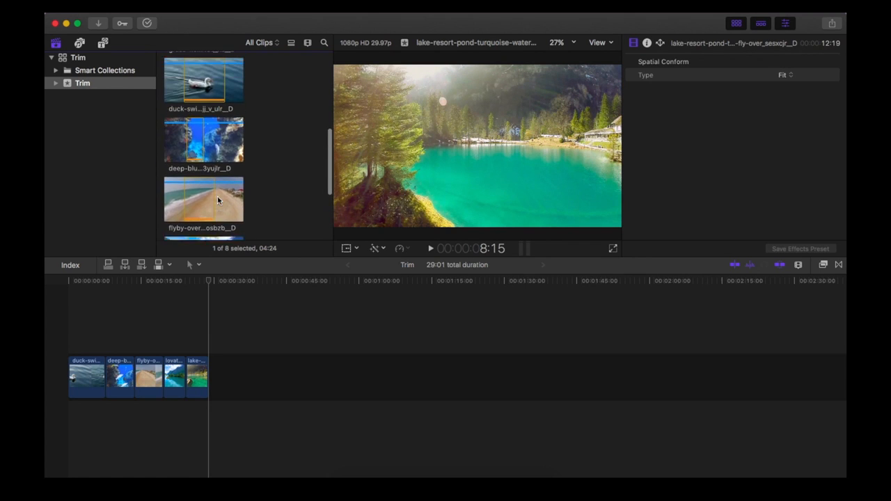
{"action": "left_click_drag", "start_coordinate": [188, 120], "coordinate": [225, 128]}
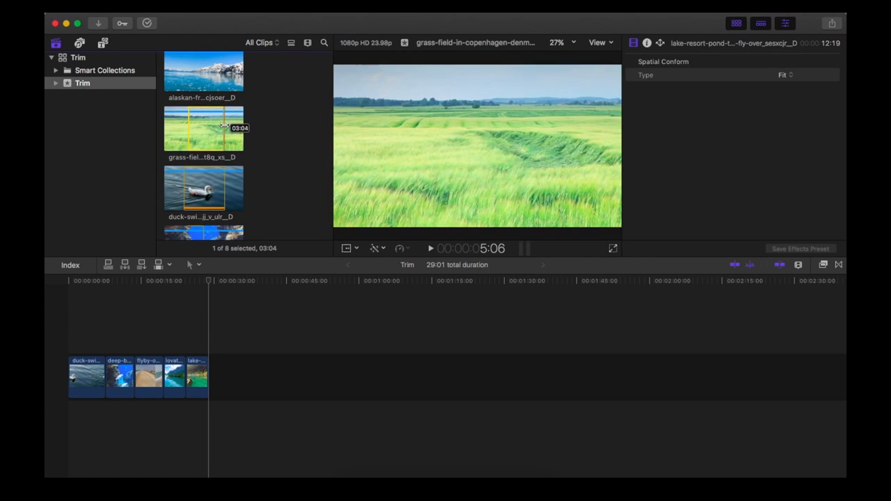
{"action": "key", "text": "e"}
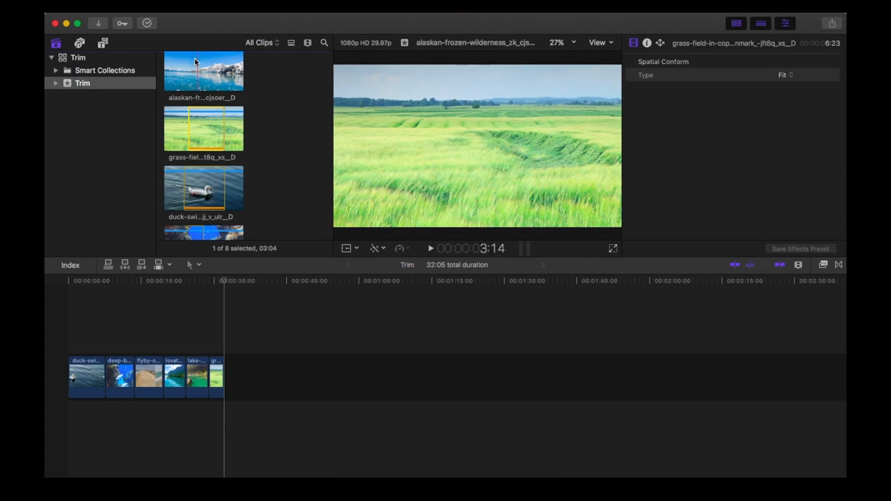
Step: Append a range of about 2:19 from the alaskan-frozen-wilderness clip to the end of the timeline
{"action": "scroll", "coordinate": [199, 67], "scroll_direction": "up", "scroll_amount": 1}
{"action": "left_click_drag", "start_coordinate": [192, 69], "coordinate": [216, 70]}
{"action": "key", "text": "e"}
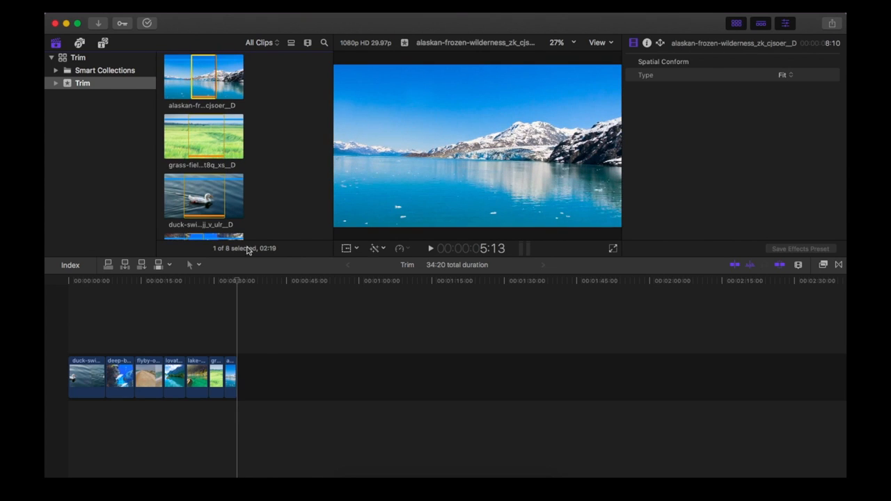
{"action": "left_click", "coordinate": [266, 325]}
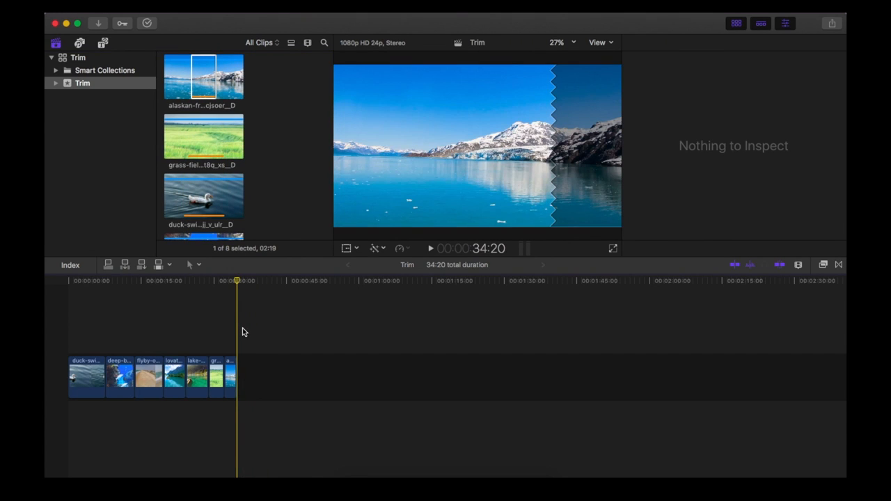
{"action": "key", "text": "shift+z"}
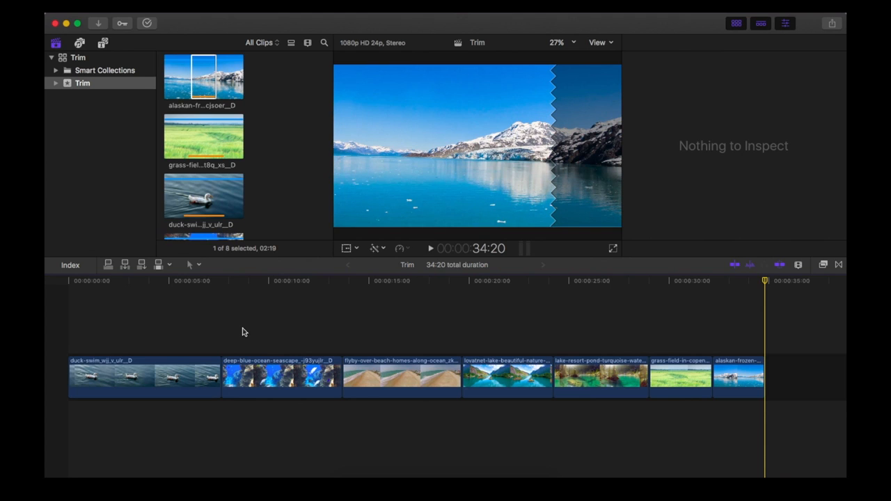
Step: Check the Editing preferences for the timeline's detailed trimming feedback option
{"action": "key", "text": "super+comma"}
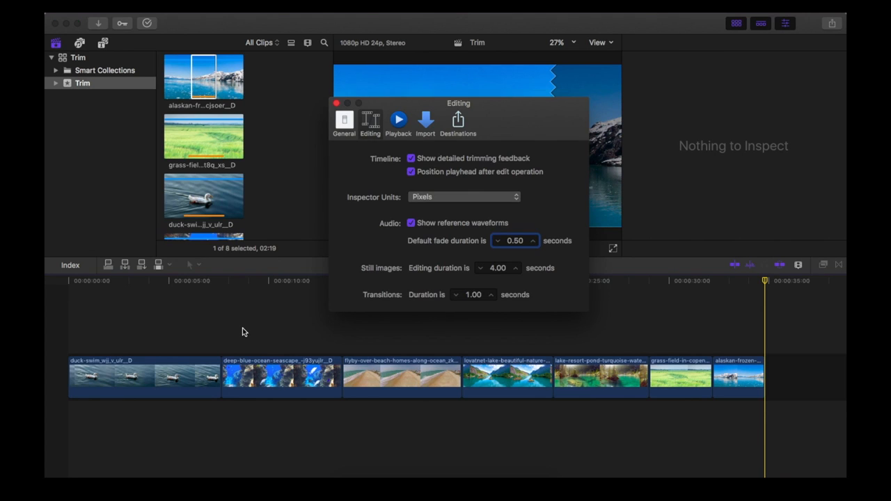
{"action": "left_click", "coordinate": [336, 105]}
{"action": "left_click", "coordinate": [97, 6]}
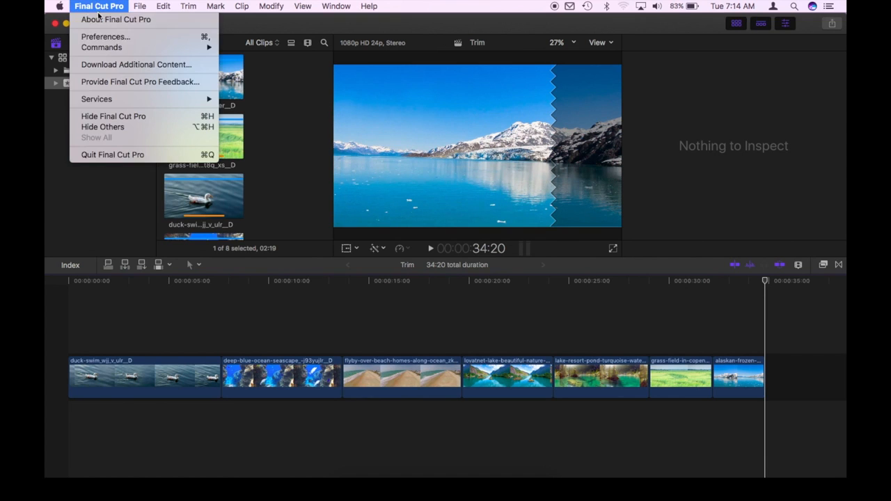
{"action": "left_click", "coordinate": [104, 36]}
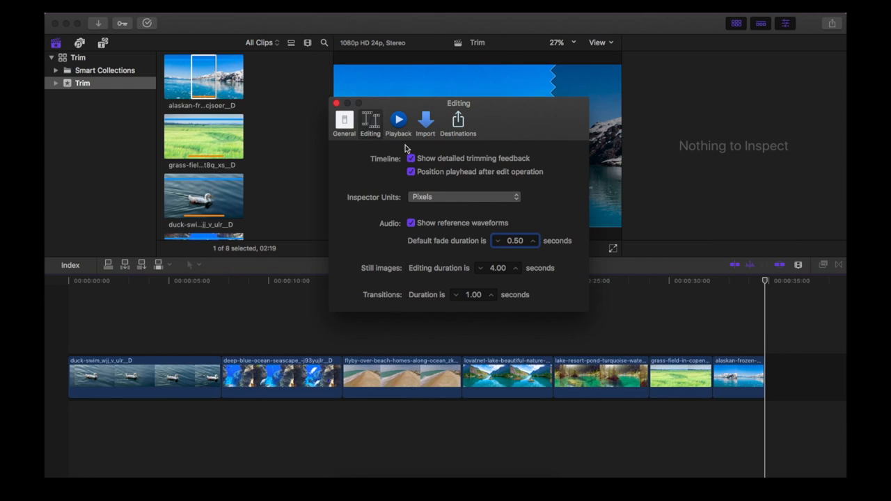
{"action": "left_click", "coordinate": [336, 104]}
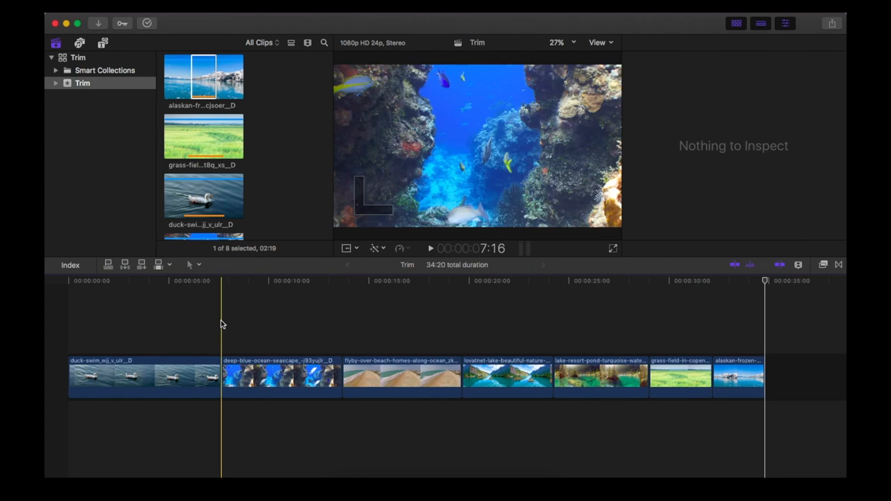
Step: Activate the Trim tool and select the end edge of the duck-swim clip for a ripple edit
{"action": "left_click", "coordinate": [201, 267]}
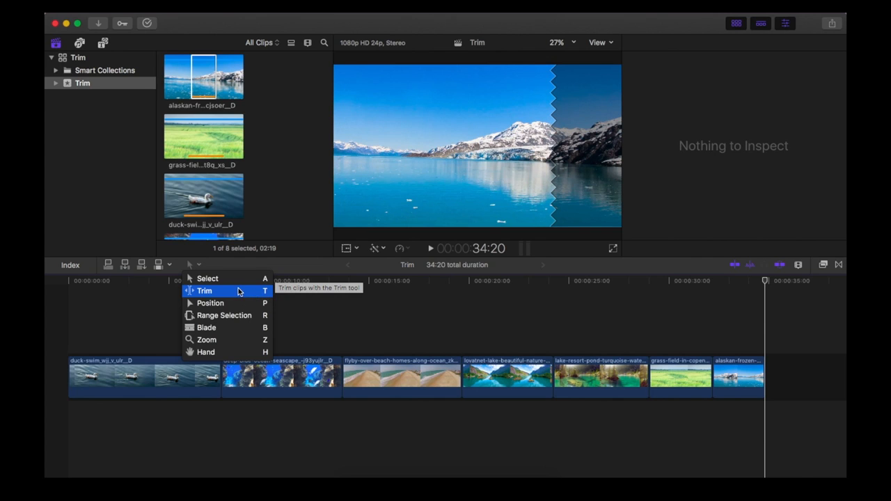
{"action": "left_click", "coordinate": [238, 291]}
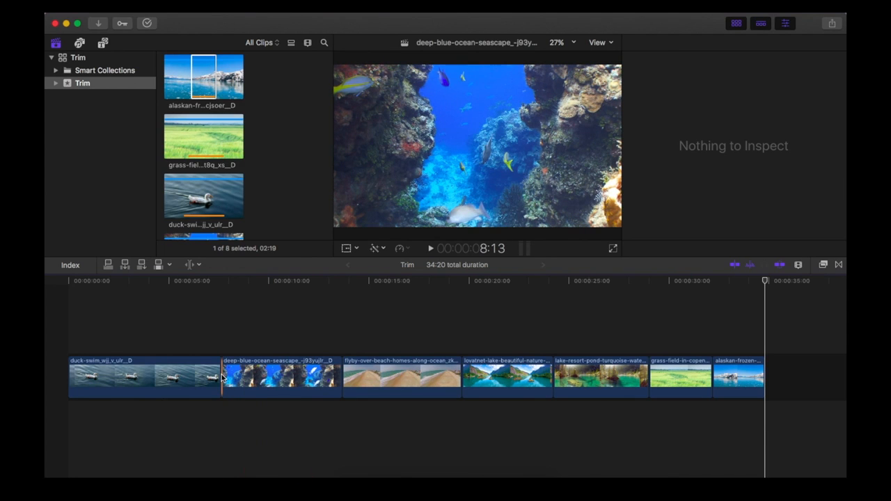
{"action": "left_click_drag", "start_coordinate": [223, 377], "coordinate": [218, 376]}
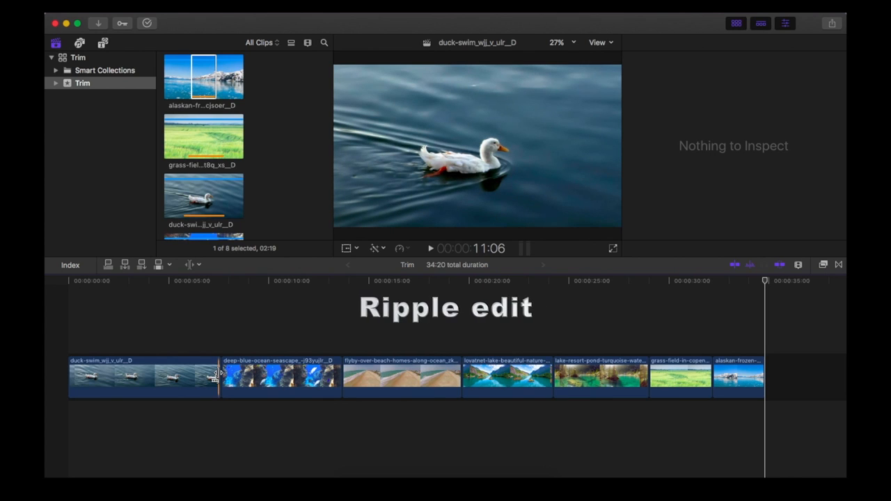
{"action": "left_click_drag", "start_coordinate": [217, 376], "coordinate": [225, 374]}
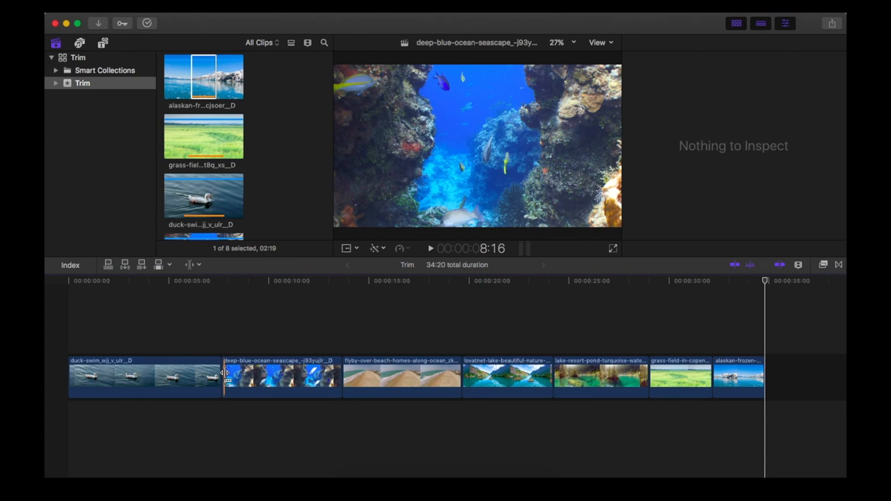
{"action": "left_click_drag", "start_coordinate": [225, 374], "coordinate": [220, 374]}
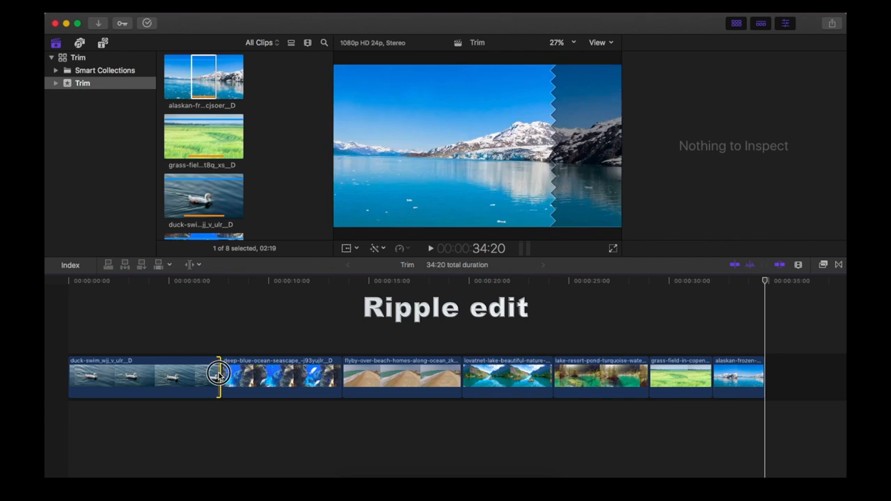
{"action": "mouse_move", "coordinate": [218, 376]}
{"action": "left_mouse_down"}
{"action": "mouse_move", "coordinate": [202, 374]}
{"action": "mouse_move", "coordinate": [218, 373]}
{"action": "left_mouse_up"}
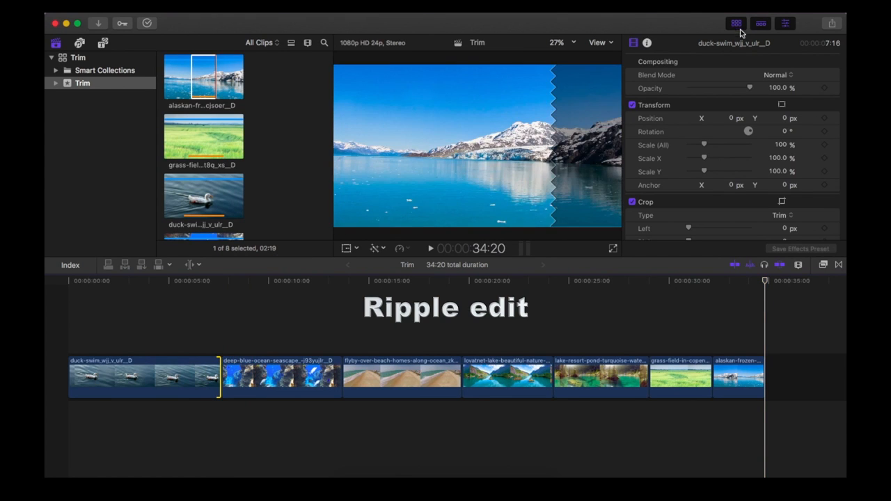
Step: Hide the browser and inspector, and ripple-trim the end of the duck-swim clip and the start of the deep-blue-ocean-seascape clip
{"action": "left_click", "coordinate": [740, 27]}
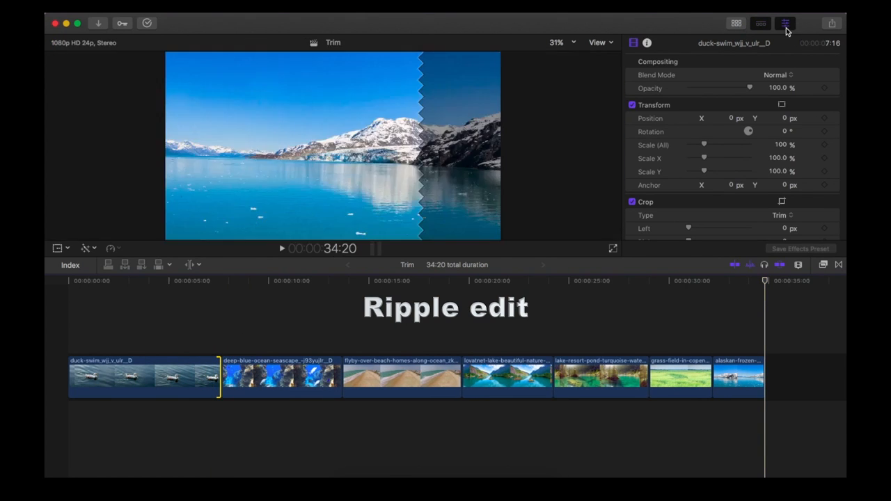
{"action": "left_click", "coordinate": [785, 25]}
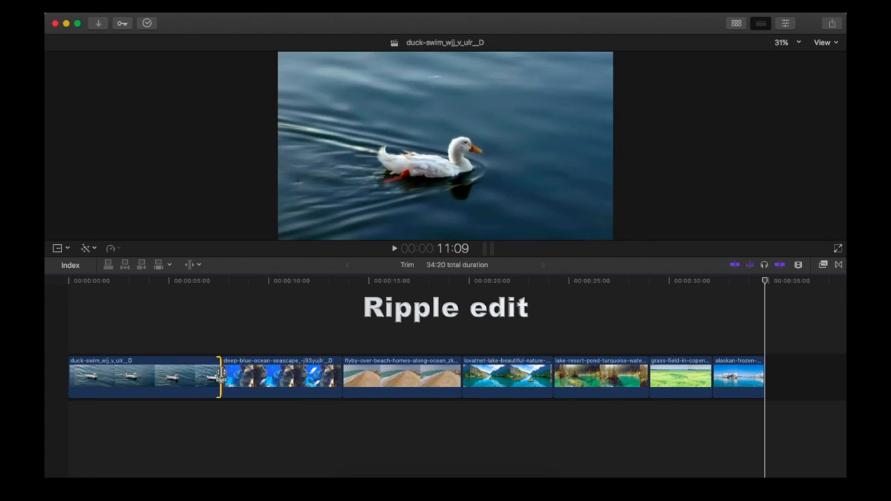
{"action": "mouse_move", "coordinate": [218, 376]}
{"action": "left_mouse_down"}
{"action": "mouse_move", "coordinate": [194, 377]}
{"action": "mouse_move", "coordinate": [218, 370]}
{"action": "left_mouse_up"}
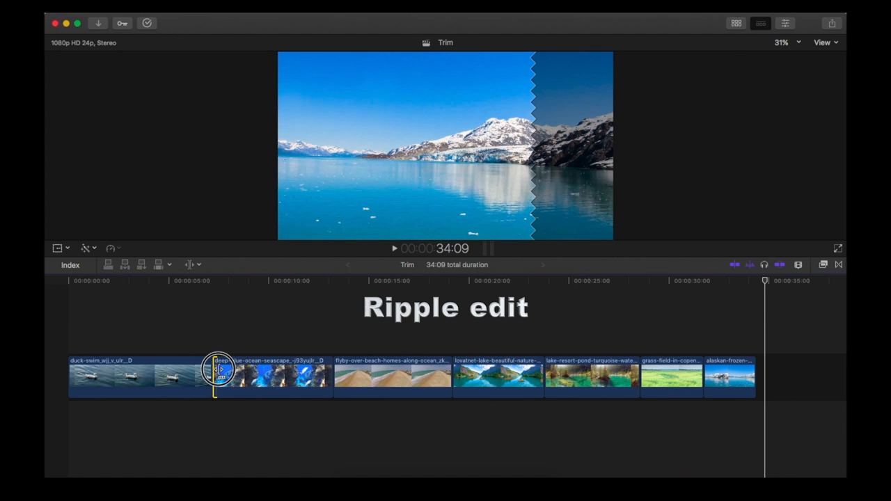
{"action": "mouse_move", "coordinate": [218, 371]}
{"action": "left_mouse_down"}
{"action": "mouse_move", "coordinate": [274, 369]}
{"action": "mouse_move", "coordinate": [224, 370]}
{"action": "left_mouse_up"}
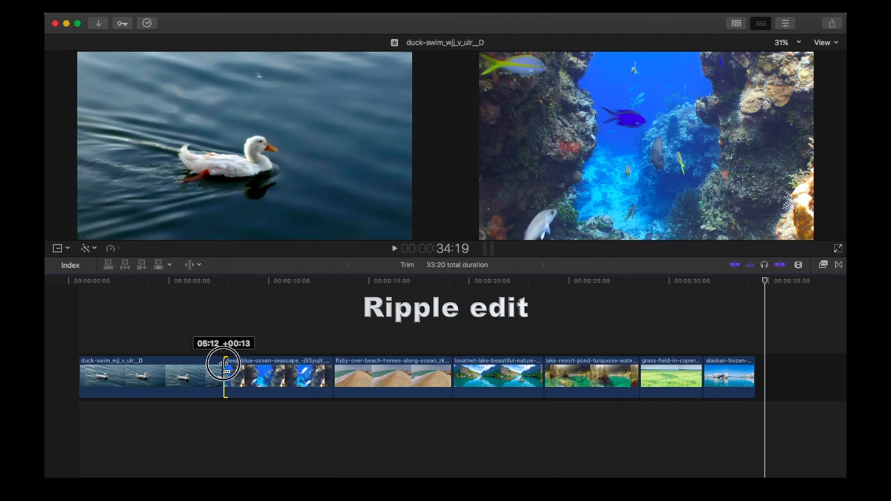
{"action": "left_click_drag", "start_coordinate": [224, 370], "coordinate": [160, 370]}
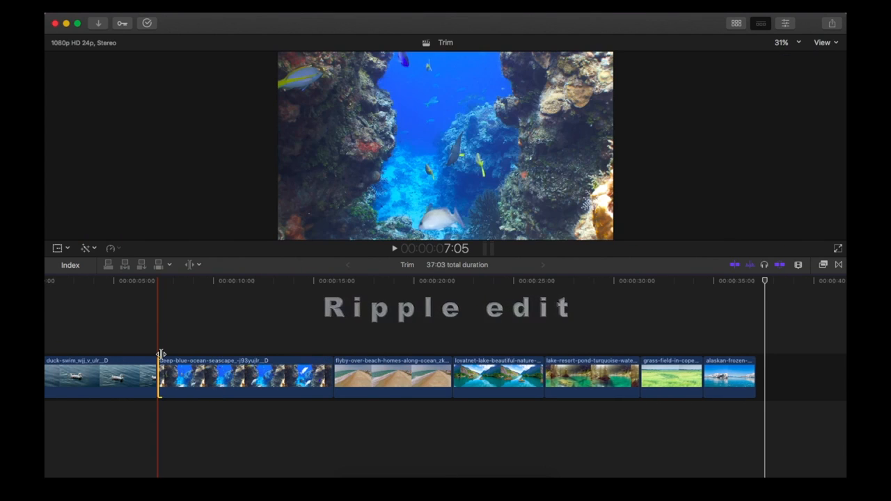
Step: Roll the edit points between the duck-swim and deep-blue-ocean-seascape clips and between the grass-field and alaskan-frozen-wilderness clips
{"action": "left_click", "coordinate": [159, 369]}
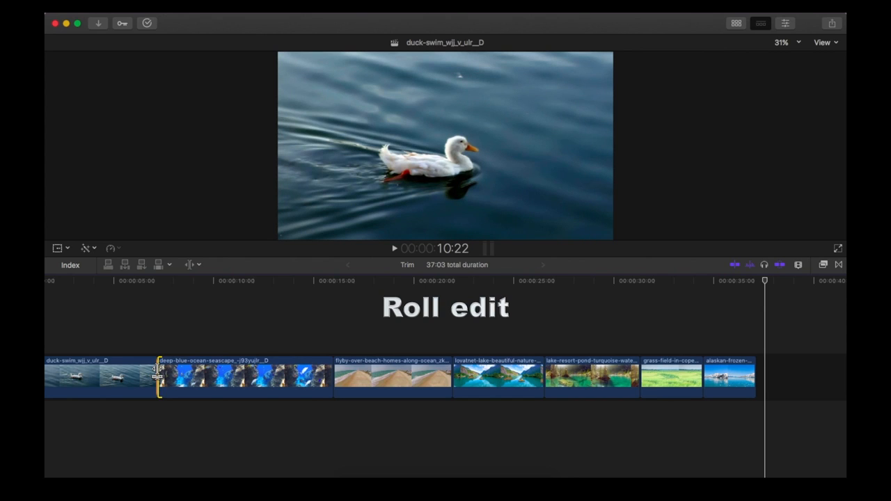
{"action": "left_click_drag", "start_coordinate": [158, 369], "coordinate": [157, 369]}
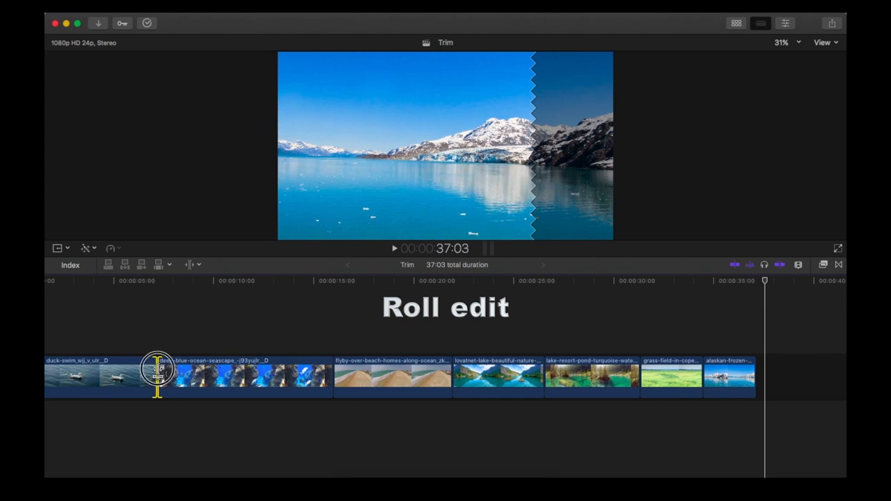
{"action": "mouse_move", "coordinate": [157, 370]}
{"action": "left_mouse_down"}
{"action": "mouse_move", "coordinate": [181, 370]}
{"action": "mouse_move", "coordinate": [160, 370]}
{"action": "left_mouse_up"}
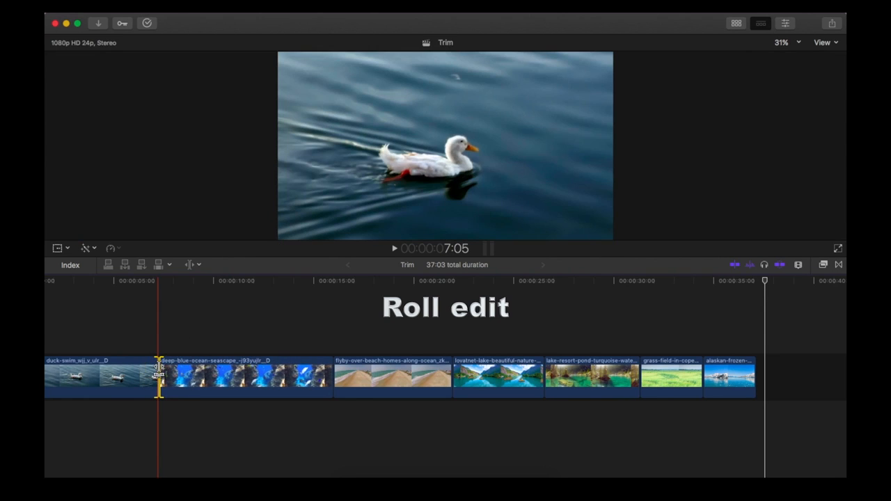
{"action": "scroll", "coordinate": [293, 311], "scroll_direction": "left", "scroll_amount": 2}
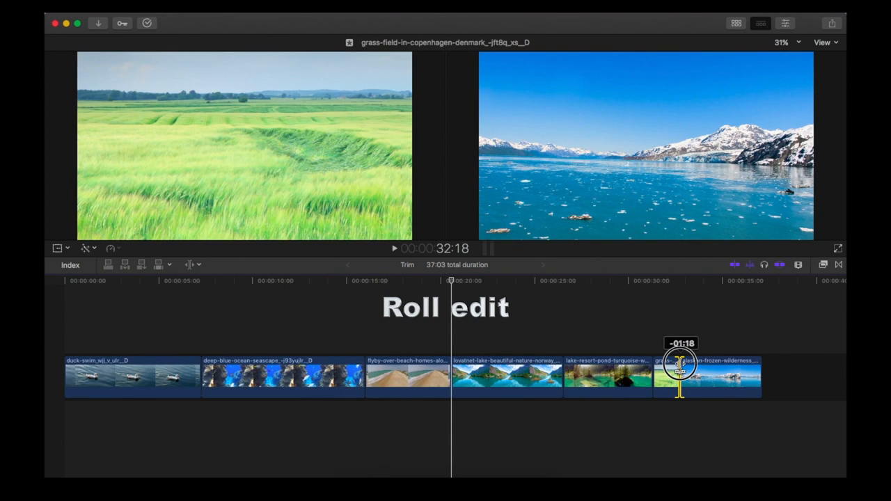
{"action": "left_click_drag", "start_coordinate": [680, 369], "coordinate": [701, 367]}
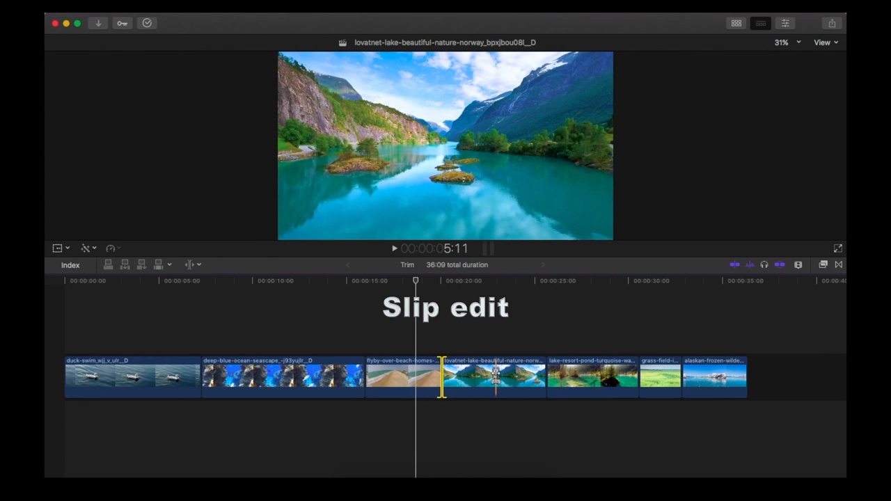
Step: Slip the contents of the lovatnet-lake clip in the timeline and show the browser to check its source range
{"action": "left_click_drag", "start_coordinate": [496, 375], "coordinate": [527, 374]}
{"action": "left_click", "coordinate": [736, 23]}
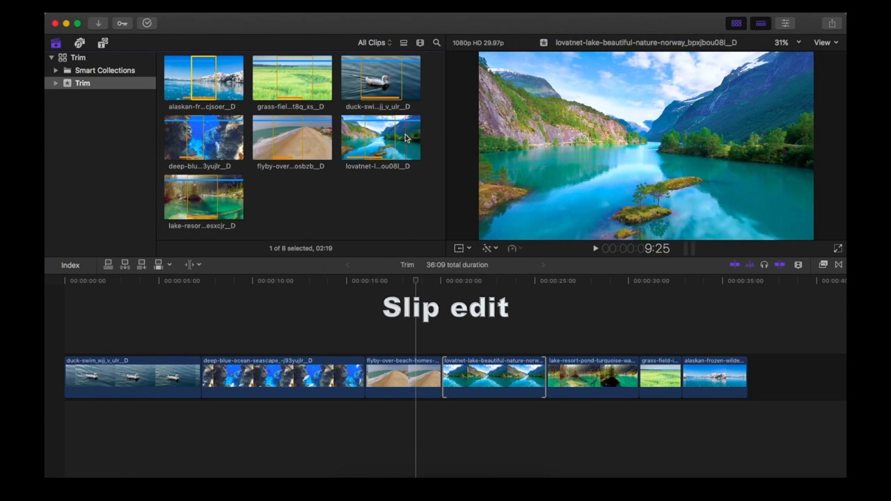
{"action": "left_click", "coordinate": [474, 381]}
Step: Reselect the Trim tool, slip the lovatnet-lake clip's contents again and hide the browser
{"action": "left_click", "coordinate": [200, 265]}
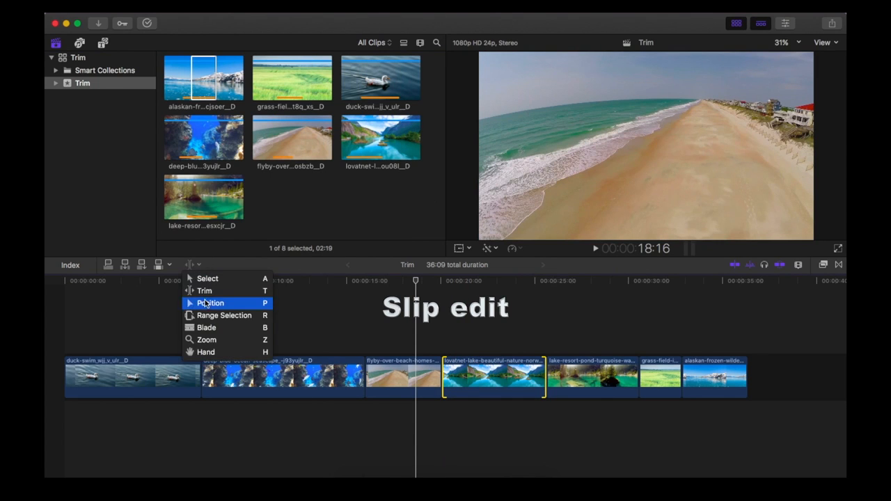
{"action": "key", "text": "t"}
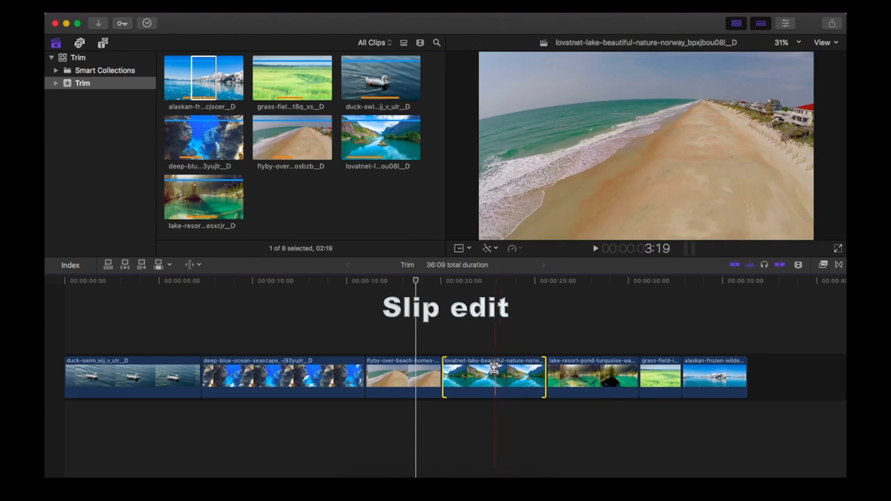
{"action": "left_click_drag", "start_coordinate": [493, 376], "coordinate": [501, 376]}
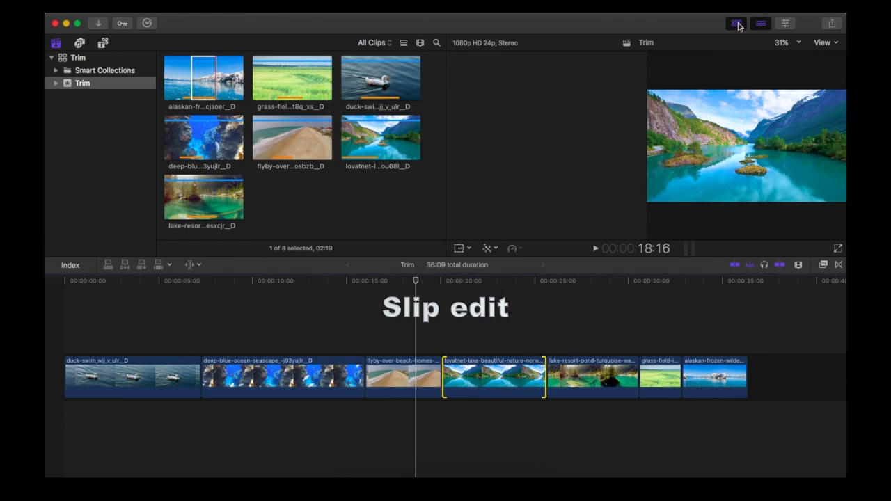
{"action": "left_click", "coordinate": [737, 23]}
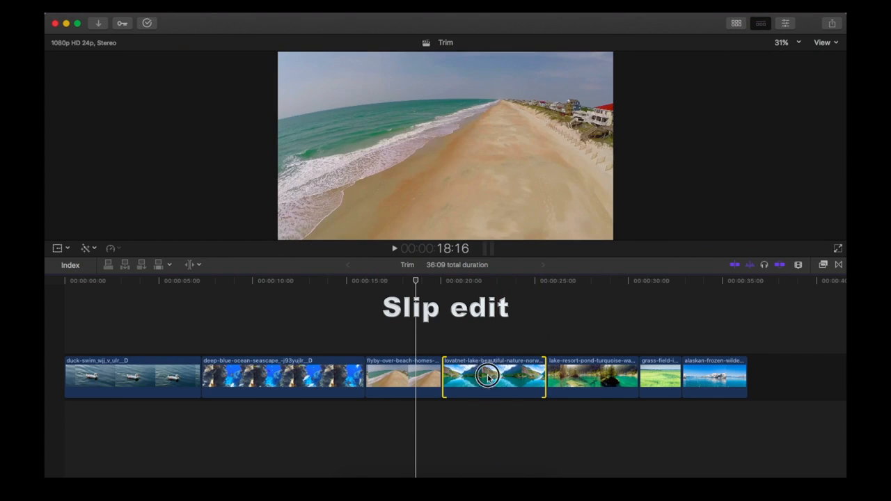
{"action": "left_click_drag", "start_coordinate": [484, 376], "coordinate": [477, 380]}
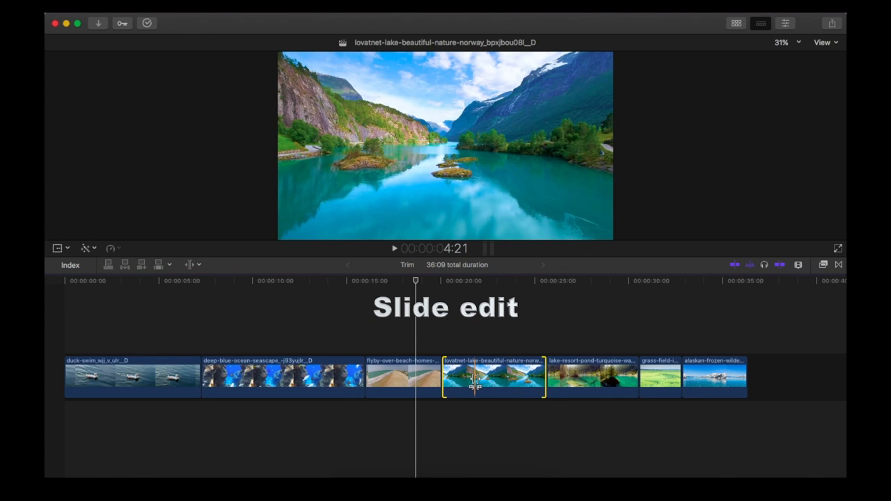
Step: Perform a slide edit on the lovatnet-lake clip between the flyby-over-beach and lake-resort-pond clips
{"action": "left_click_drag", "start_coordinate": [475, 381], "coordinate": [475, 379]}
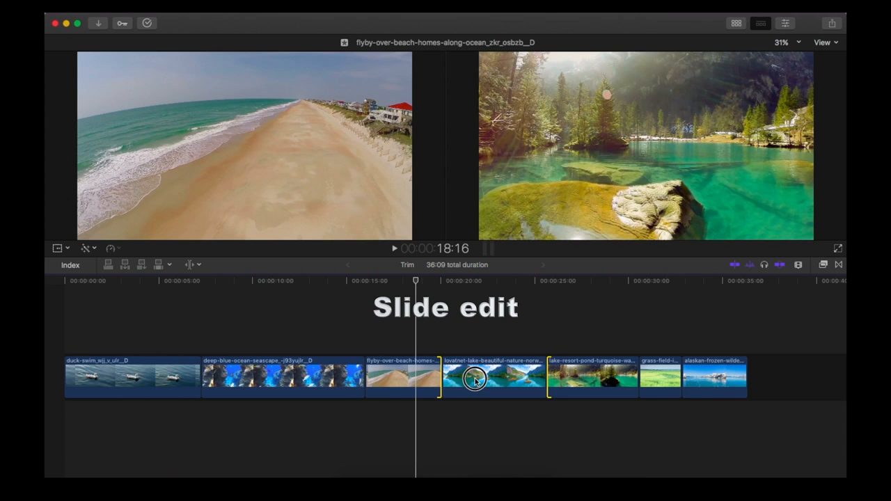
{"action": "mouse_move", "coordinate": [475, 380]}
{"action": "left_mouse_down"}
{"action": "mouse_move", "coordinate": [485, 379]}
{"action": "mouse_move", "coordinate": [445, 377]}
{"action": "mouse_move", "coordinate": [481, 375]}
{"action": "left_mouse_up"}
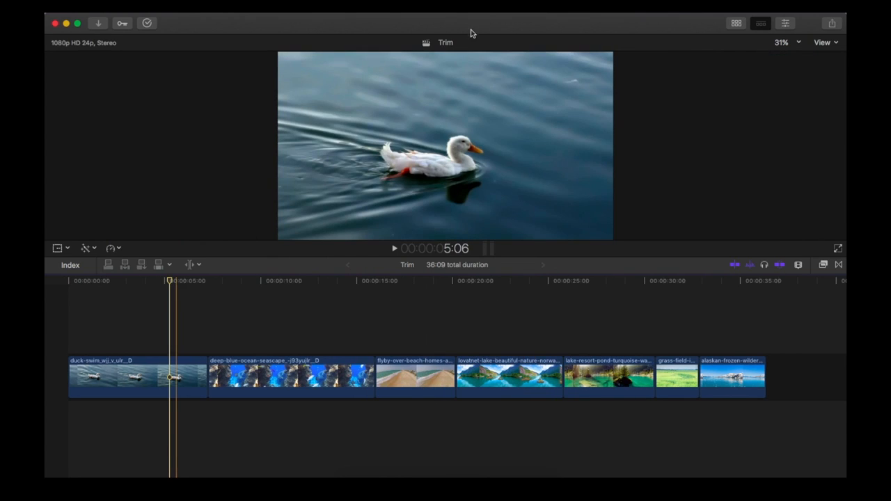